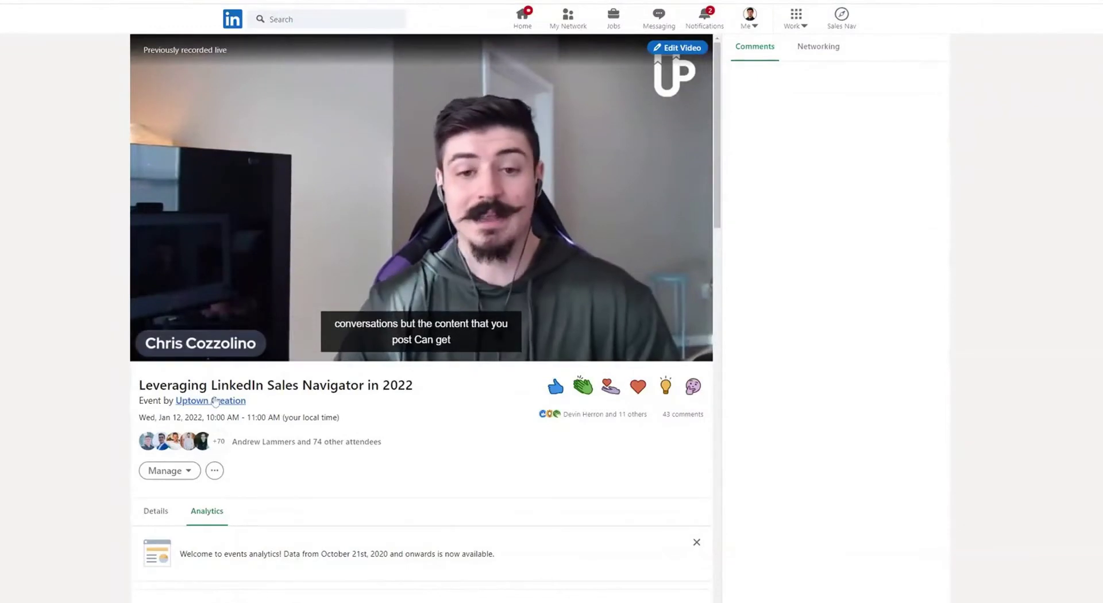
Step: Examine the past Sales Navigator live event's analytics, including live viewers, reactions and top viewer demographics by job function
{"action": "left_click_drag", "start_coordinate": [240, 407], "coordinate": [196, 401]}
{"action": "left_click", "coordinate": [327, 470]}
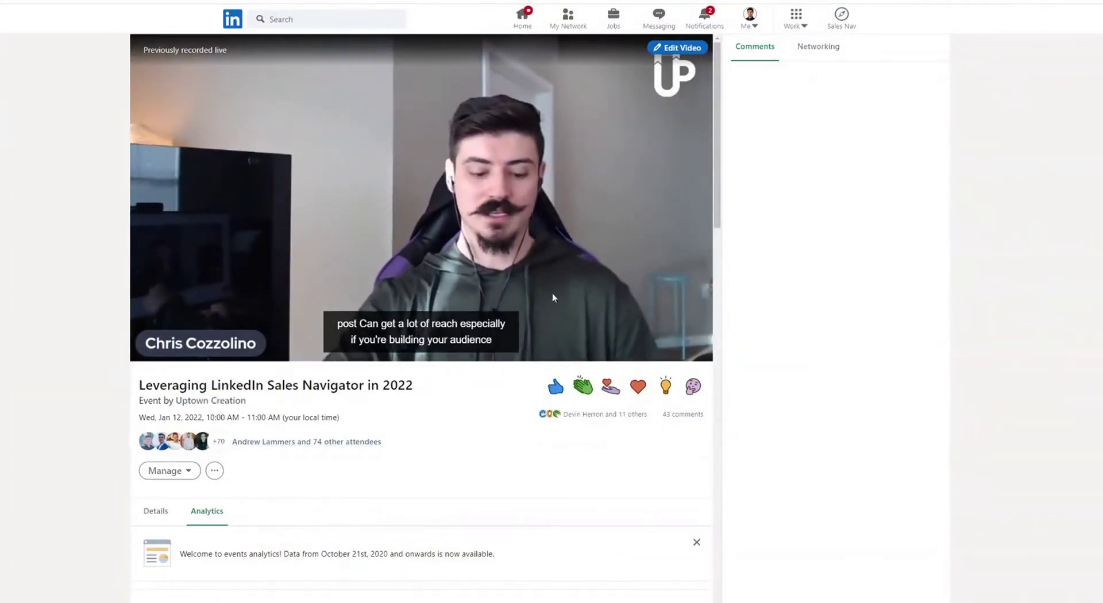
{"action": "mouse_move", "coordinate": [218, 187]}
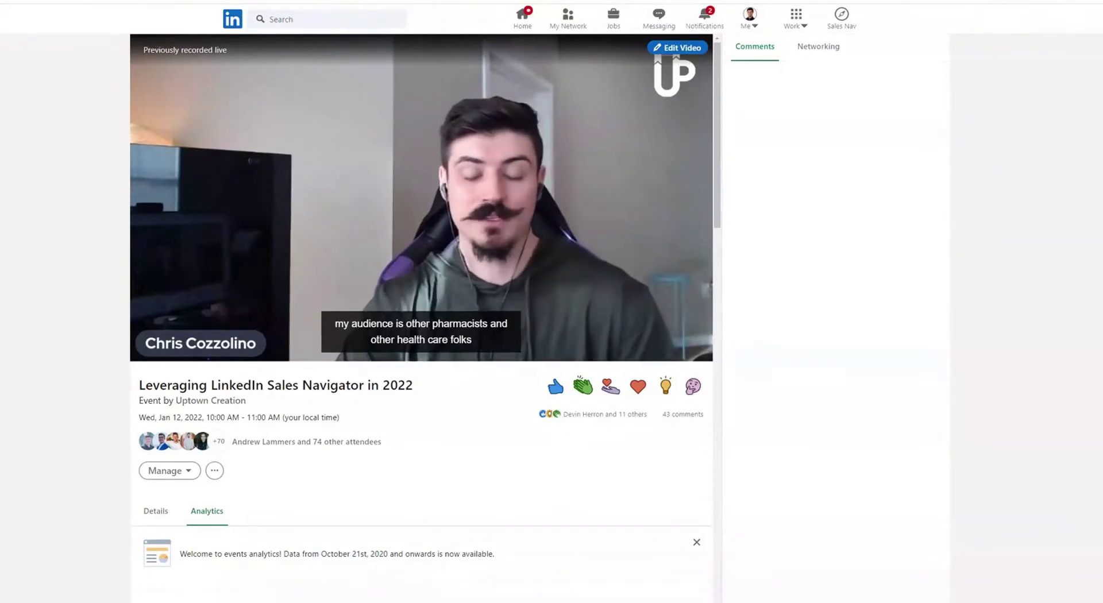
{"action": "scroll", "coordinate": [195, 283], "scroll_direction": "down", "scroll_amount": 9}
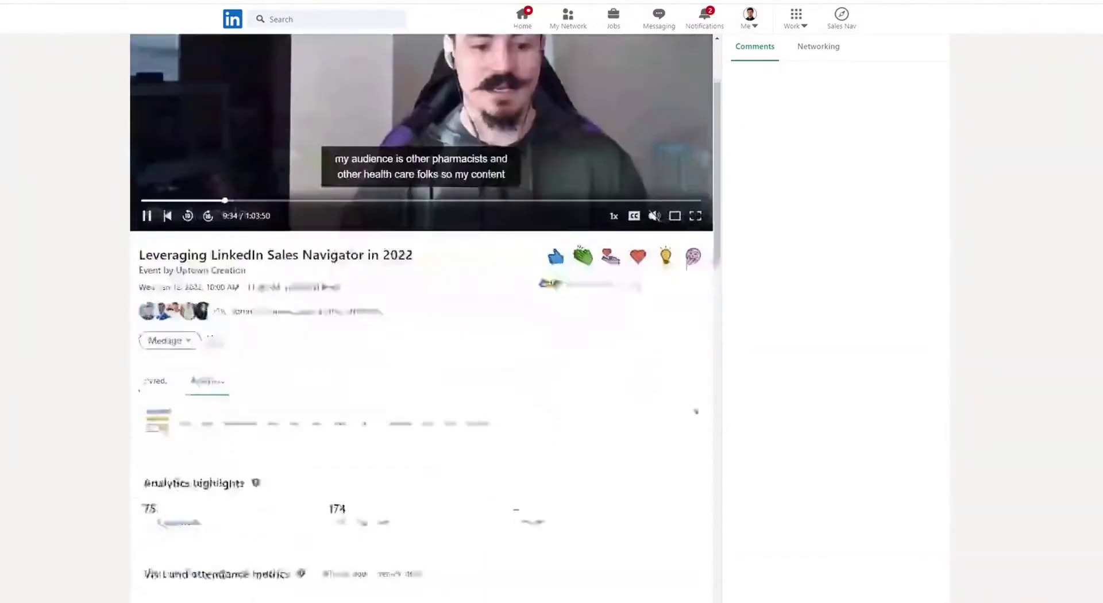
{"action": "scroll", "coordinate": [177, 268], "scroll_direction": "down", "scroll_amount": 7}
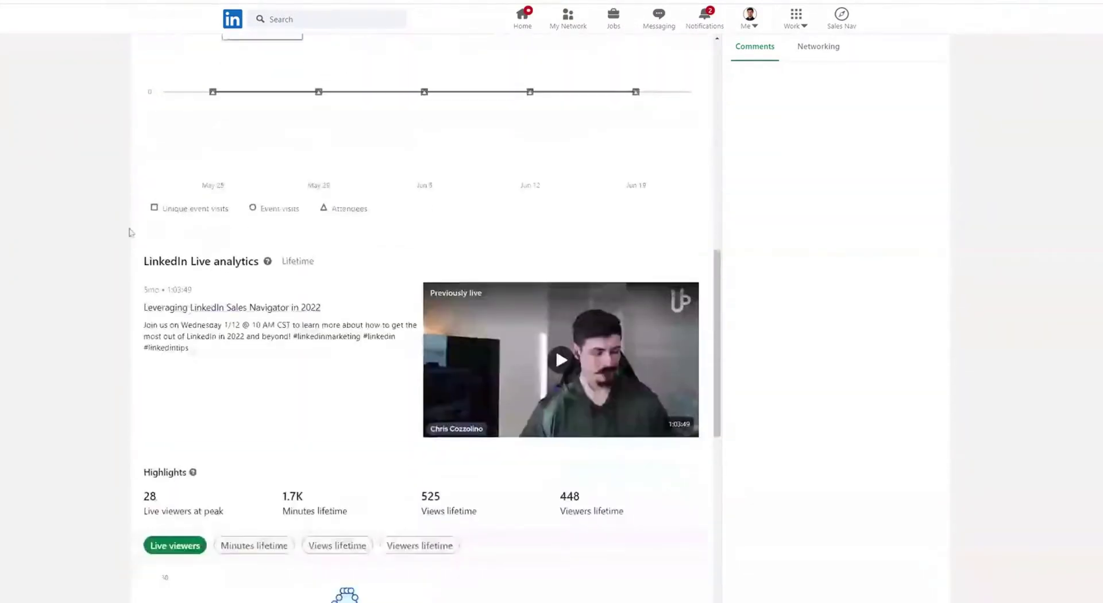
{"action": "scroll", "coordinate": [182, 368], "scroll_direction": "down", "scroll_amount": 1}
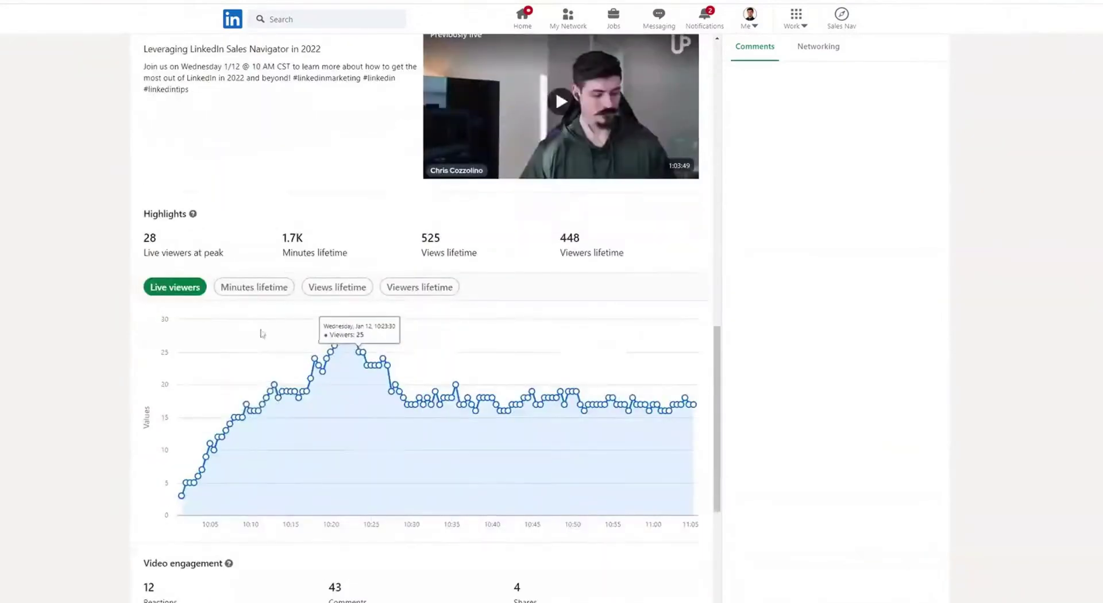
{"action": "scroll", "coordinate": [552, 391], "scroll_direction": "down", "scroll_amount": 3}
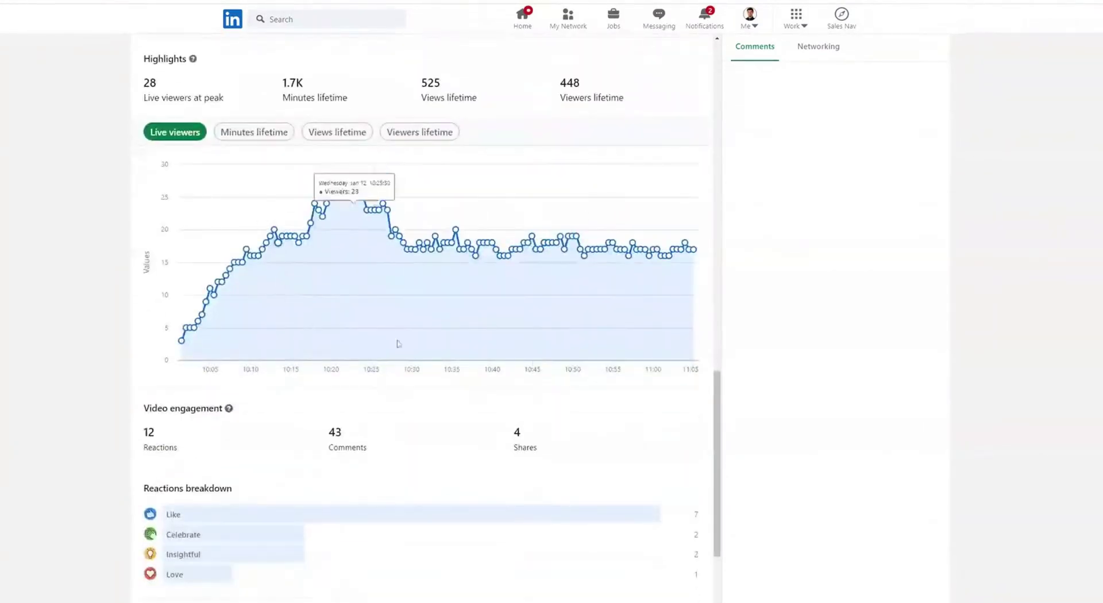
{"action": "scroll", "coordinate": [258, 377], "scroll_direction": "down", "scroll_amount": 1}
{"action": "scroll", "coordinate": [227, 518], "scroll_direction": "down", "scroll_amount": 4}
{"action": "left_click", "coordinate": [260, 389]}
{"action": "scroll", "coordinate": [241, 390], "scroll_direction": "down", "scroll_amount": 1}
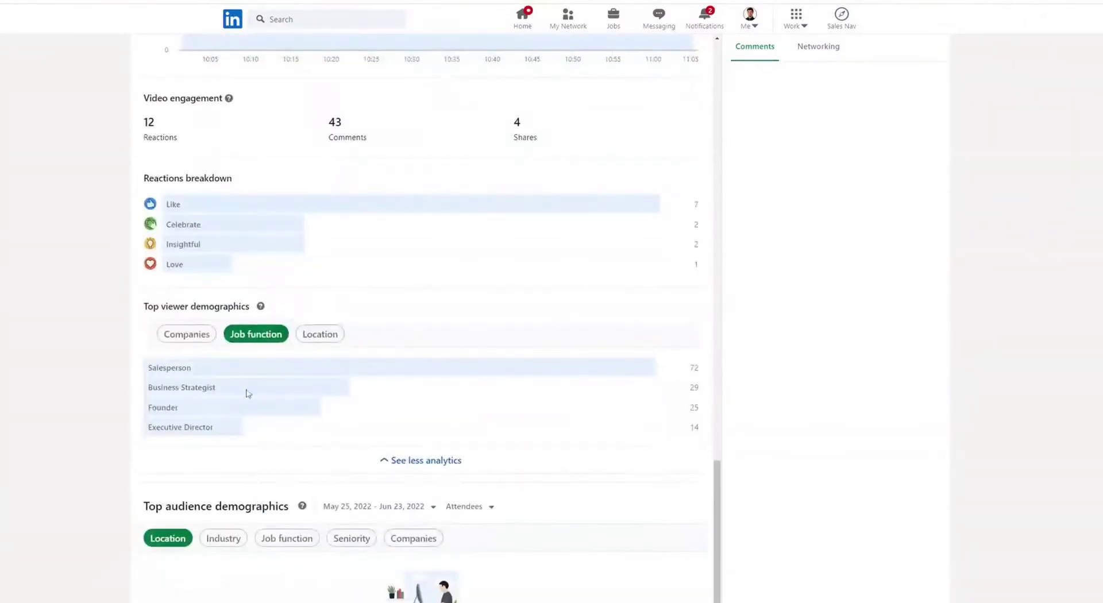
Step: Show the past event's details and expand its full About description
{"action": "scroll", "coordinate": [248, 347], "scroll_direction": "up", "scroll_amount": 15}
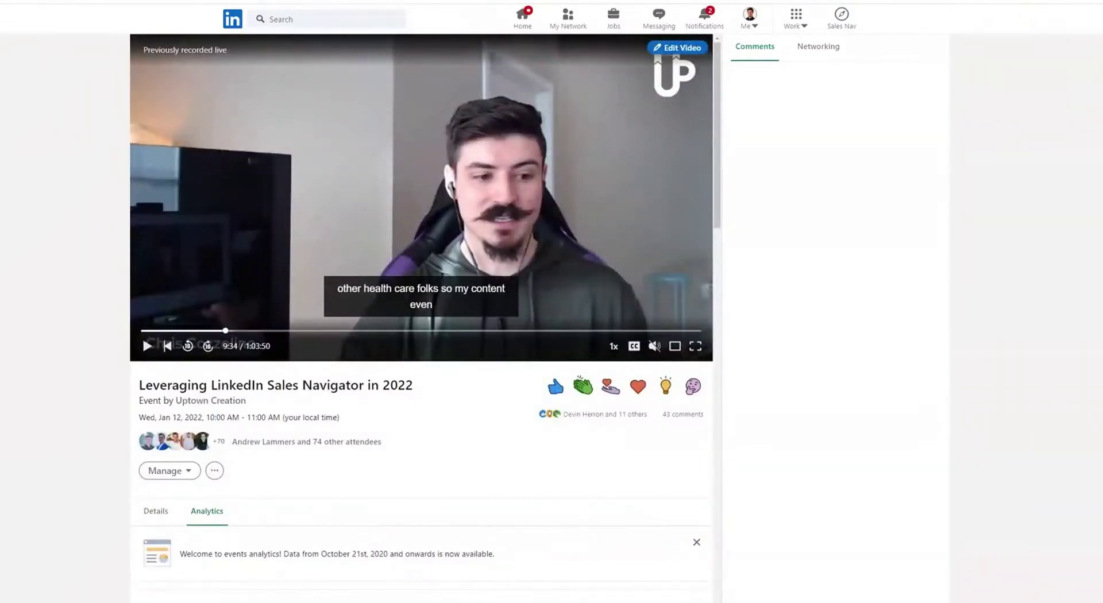
{"action": "left_click", "coordinate": [150, 509]}
{"action": "scroll", "coordinate": [182, 376], "scroll_direction": "down", "scroll_amount": 4}
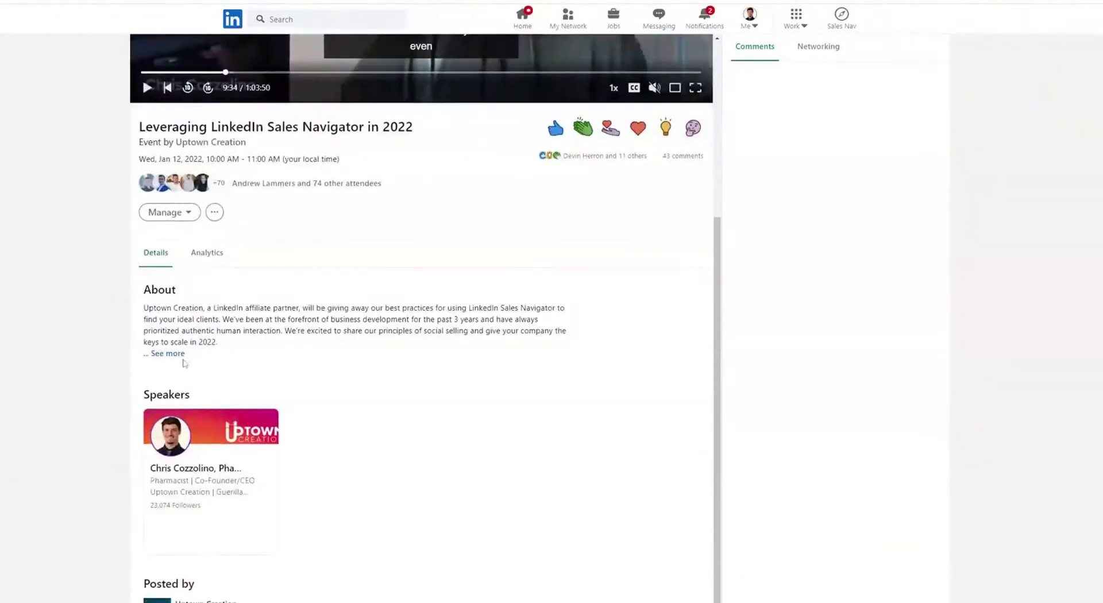
{"action": "left_click", "coordinate": [168, 353]}
{"action": "scroll", "coordinate": [309, 409], "scroll_direction": "up", "scroll_amount": 4}
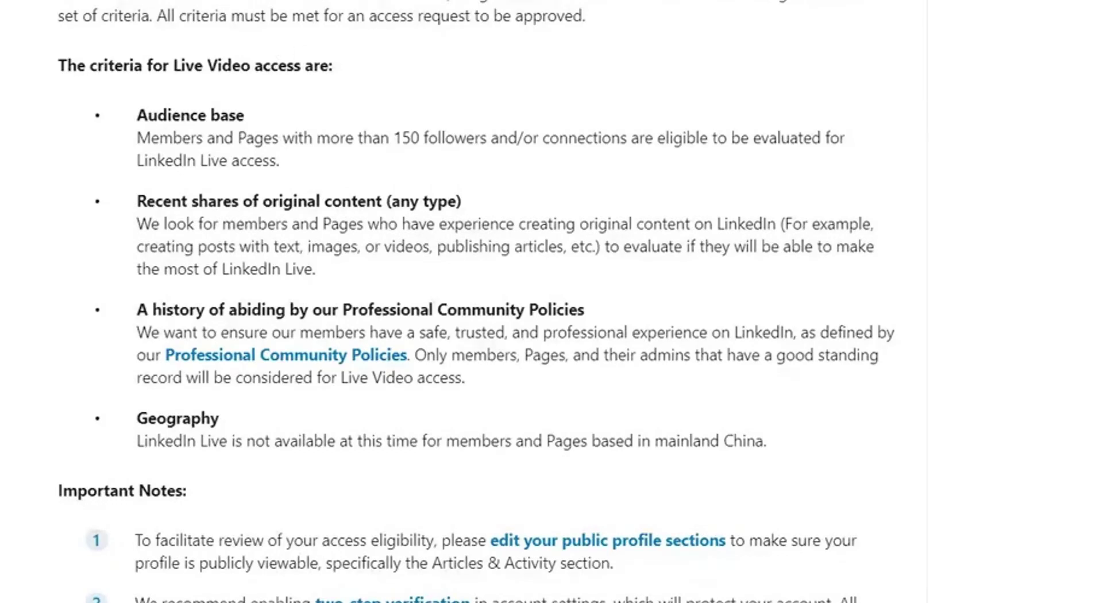
Step: Examine the audience base criterion for Live Video access and the creator tools description in the Creator hub
{"action": "left_click_drag", "start_coordinate": [147, 115], "coordinate": [264, 125]}
{"action": "left_click", "coordinate": [297, 165]}
{"action": "left_click_drag", "start_coordinate": [381, 138], "coordinate": [519, 139]}
{"action": "left_click", "coordinate": [476, 177]}
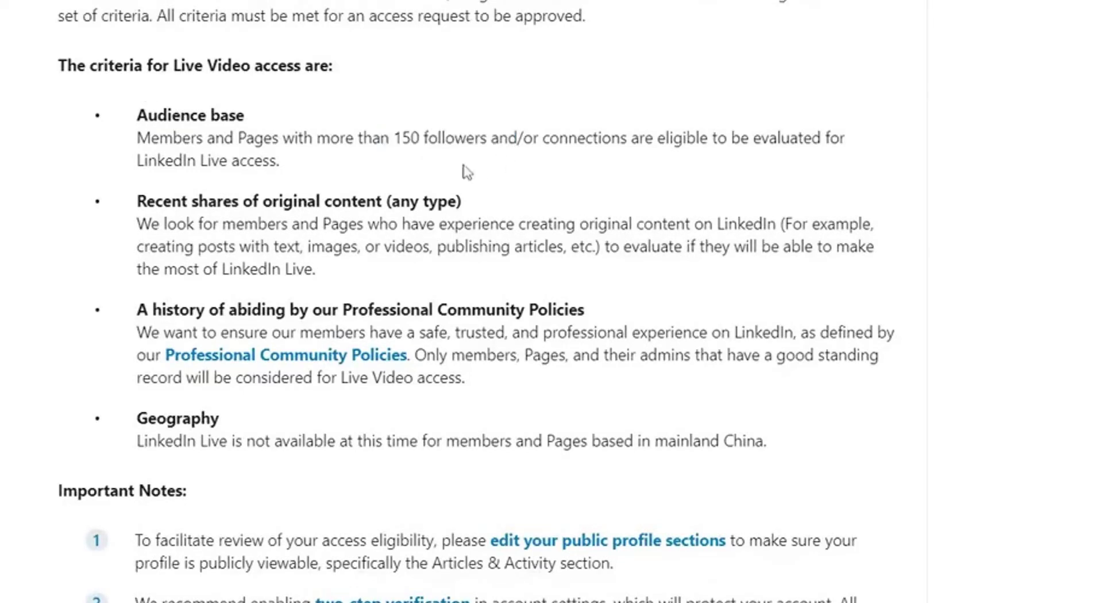
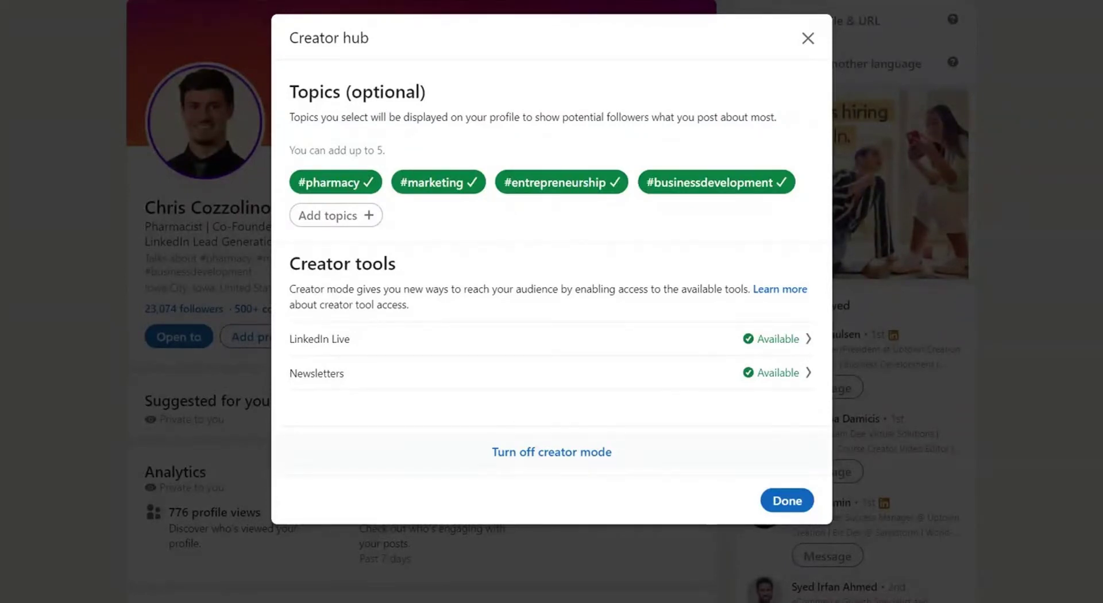
{"action": "left_click_drag", "start_coordinate": [321, 280], "coordinate": [517, 316]}
{"action": "left_click", "coordinate": [450, 352]}
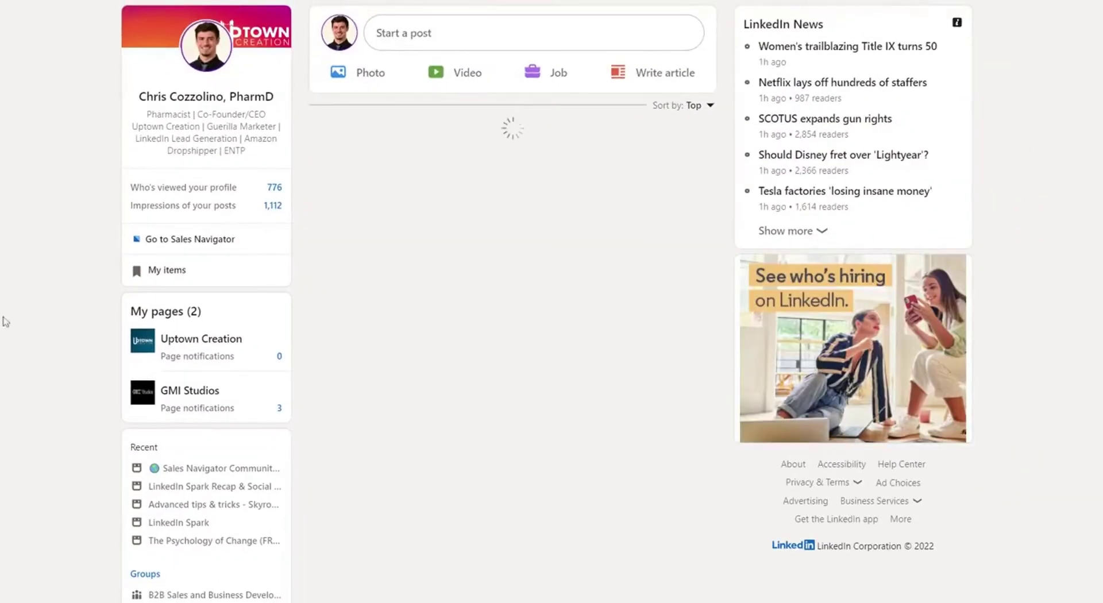
Step: Start a new online event from the home feed and set its format to LinkedIn Live
{"action": "scroll", "coordinate": [128, 443], "scroll_direction": "down", "scroll_amount": 4}
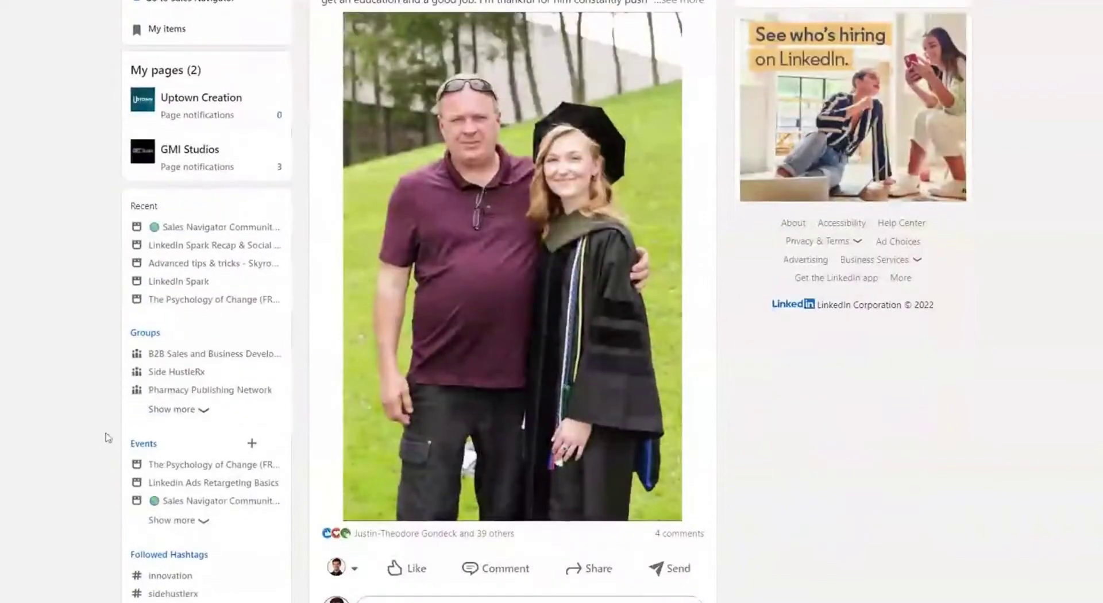
{"action": "left_click", "coordinate": [252, 444]}
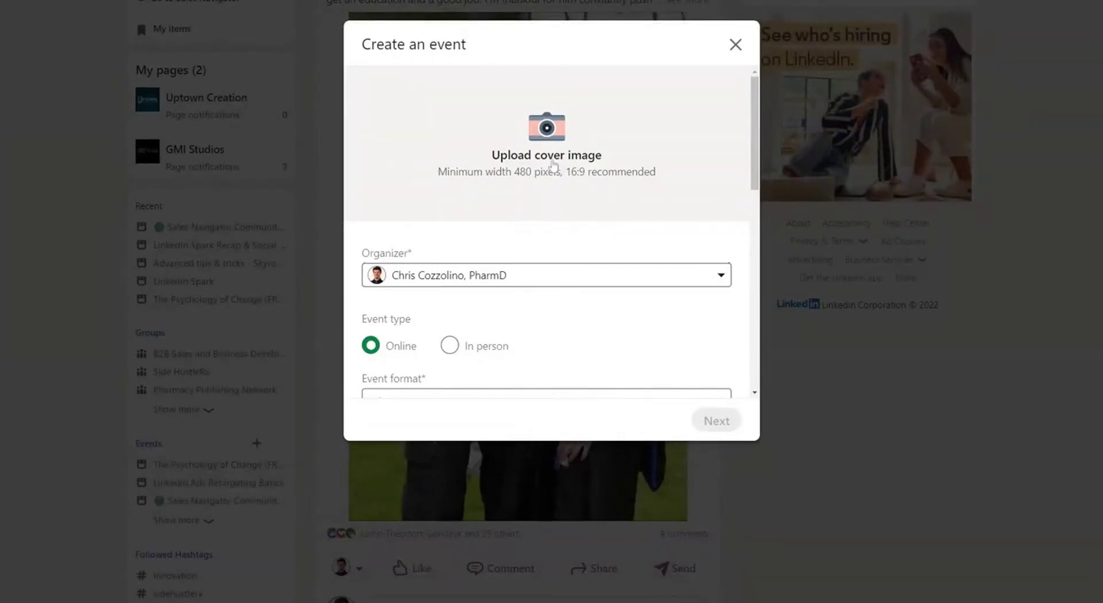
{"action": "scroll", "coordinate": [552, 178], "scroll_direction": "down", "scroll_amount": 2}
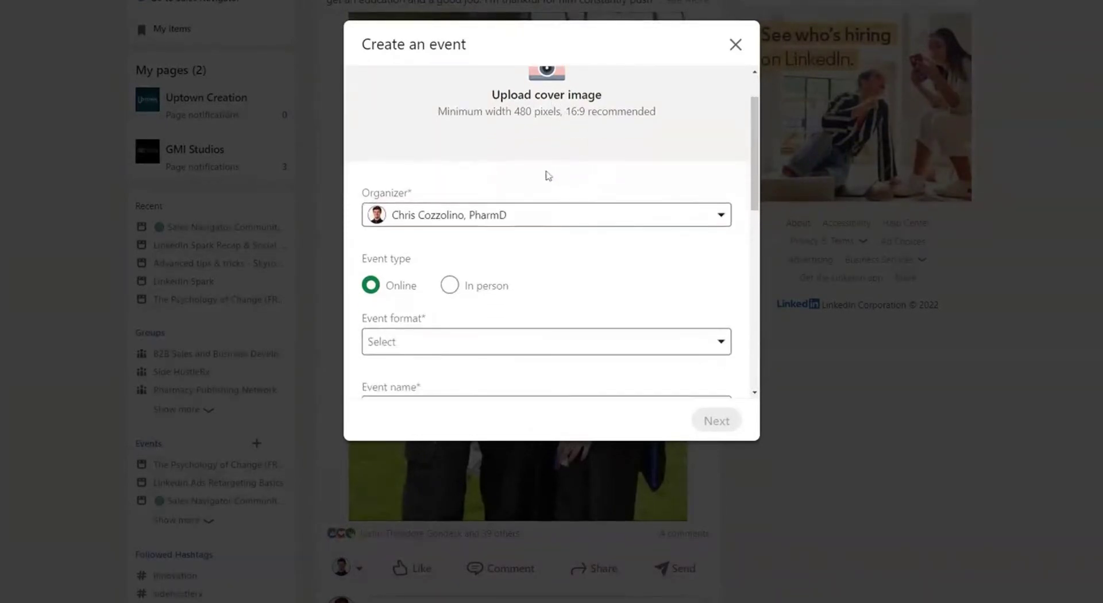
{"action": "left_click_drag", "start_coordinate": [385, 202], "coordinate": [432, 201]}
{"action": "scroll", "coordinate": [425, 283], "scroll_direction": "down", "scroll_amount": 1}
{"action": "left_click", "coordinate": [438, 221]}
{"action": "left_click", "coordinate": [483, 254]}
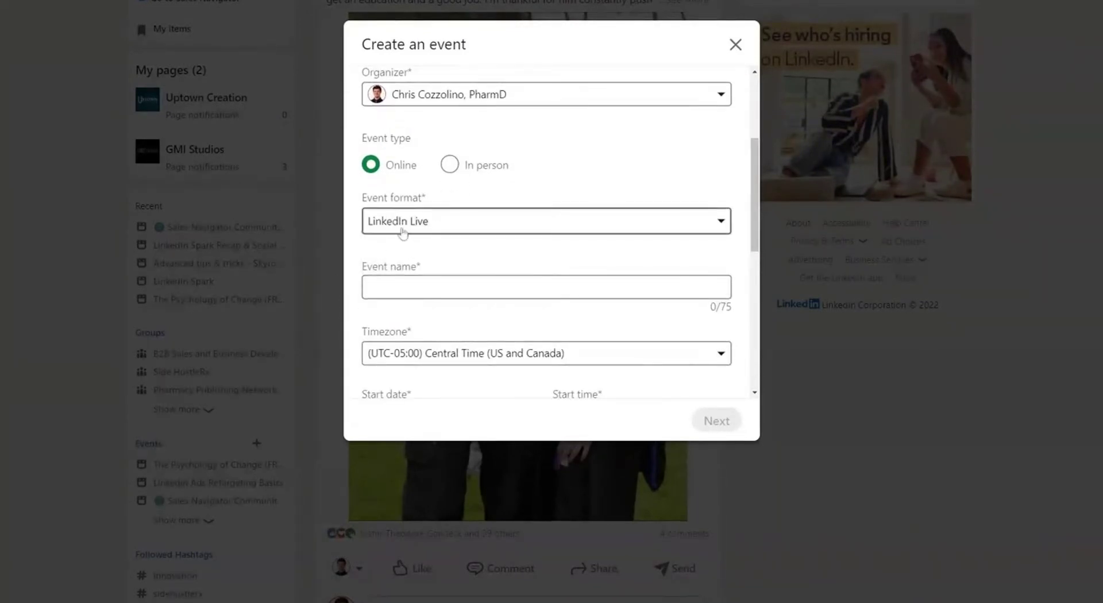
{"action": "key", "text": "Tab"}
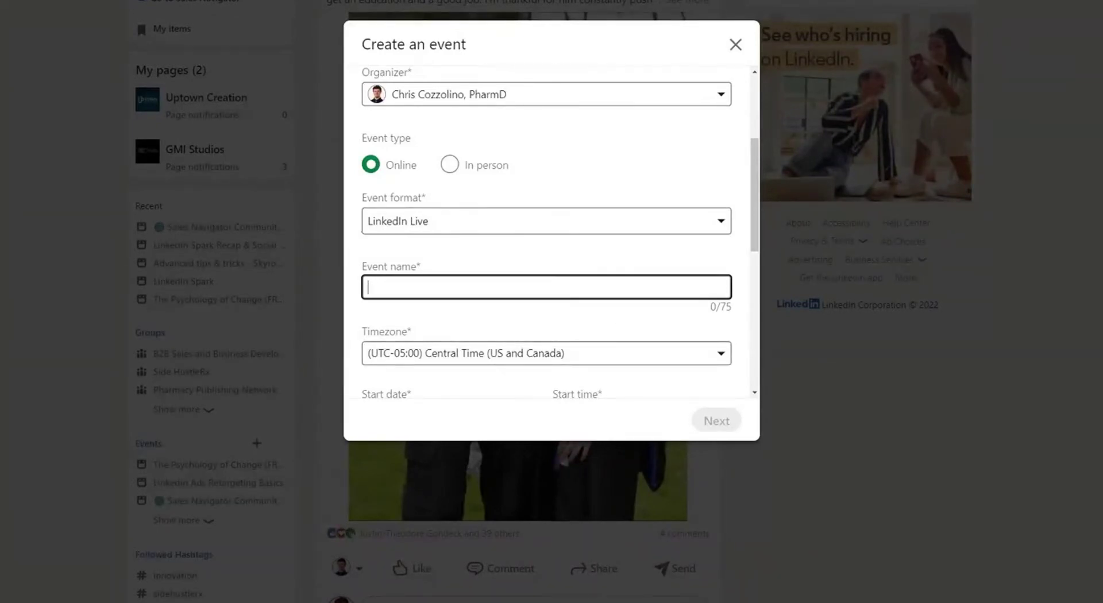
{"action": "left_click", "coordinate": [487, 256]}
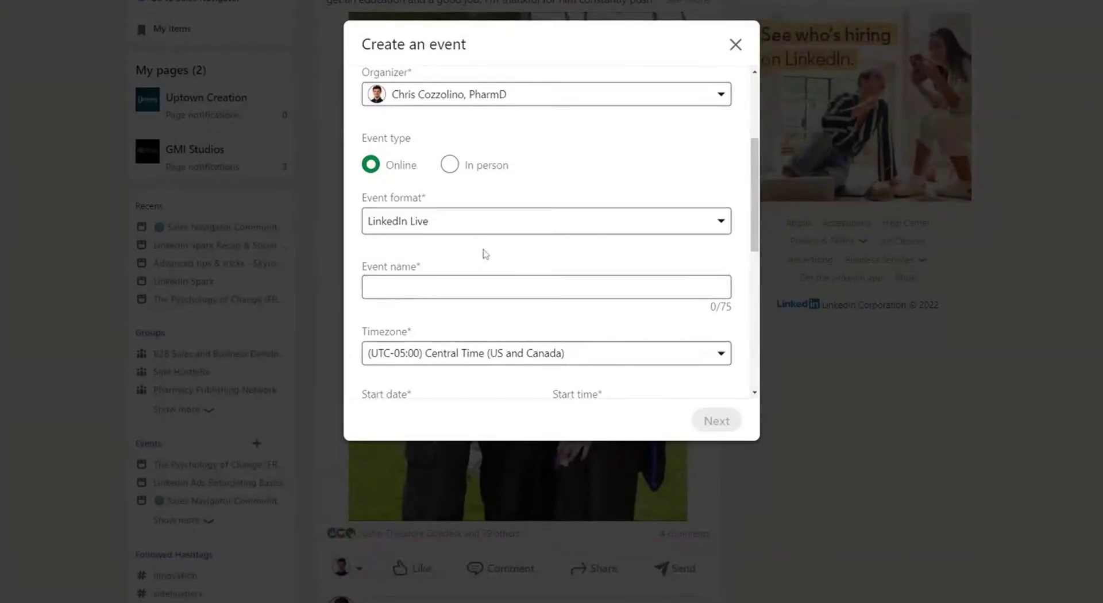
Step: Remove the end date and time from the event and check the description's length limit
{"action": "scroll", "coordinate": [484, 246], "scroll_direction": "down", "scroll_amount": 1}
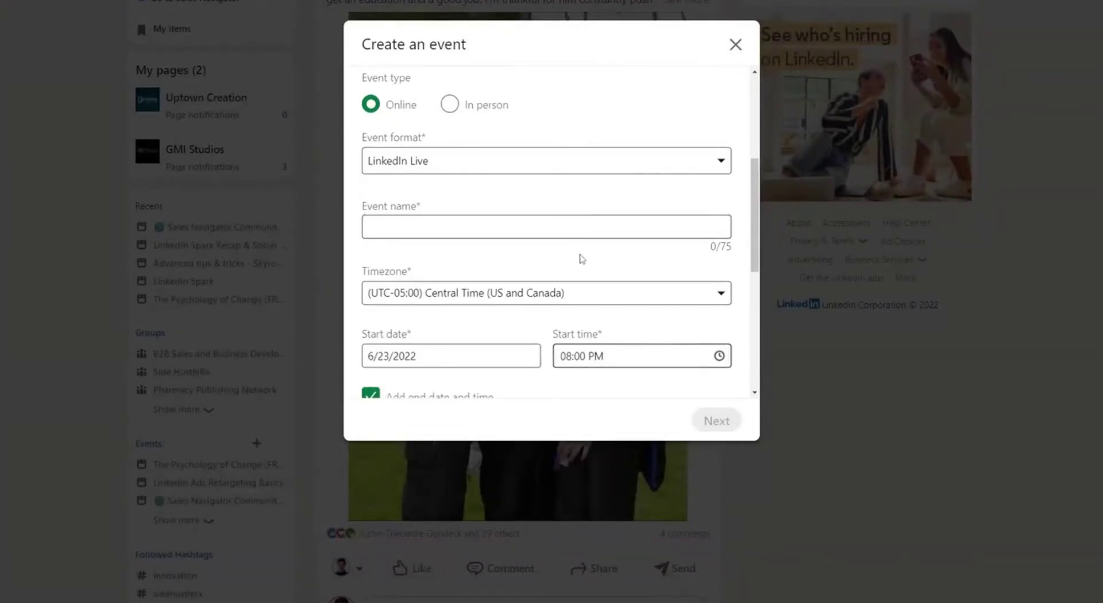
{"action": "scroll", "coordinate": [547, 248], "scroll_direction": "down", "scroll_amount": 2}
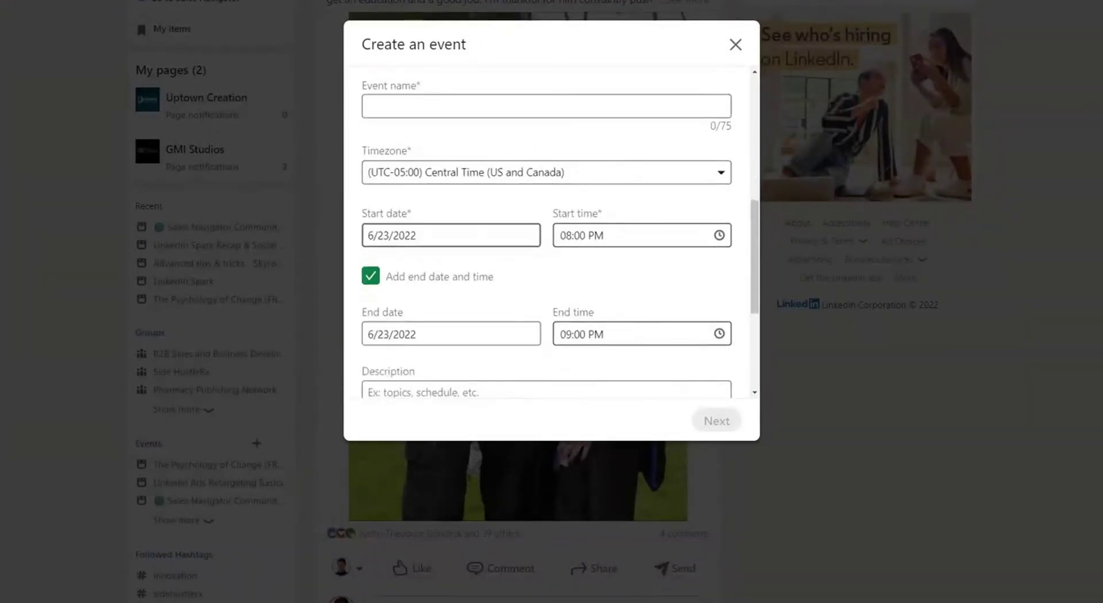
{"action": "scroll", "coordinate": [506, 296], "scroll_direction": "down", "scroll_amount": 1}
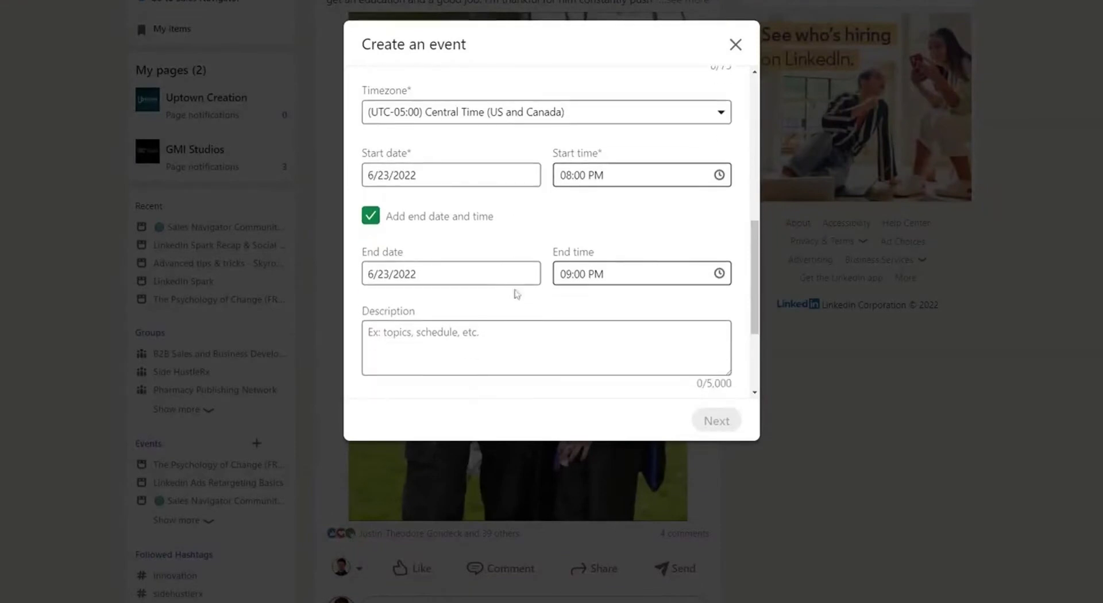
{"action": "left_click", "coordinate": [371, 217]}
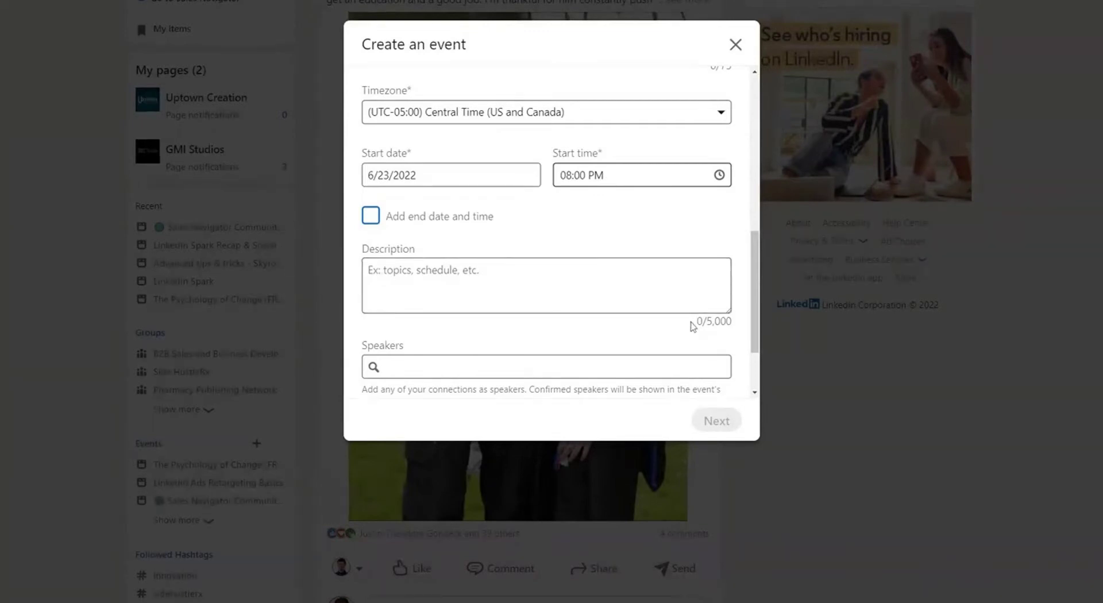
{"action": "left_click_drag", "start_coordinate": [694, 322], "coordinate": [759, 321]}
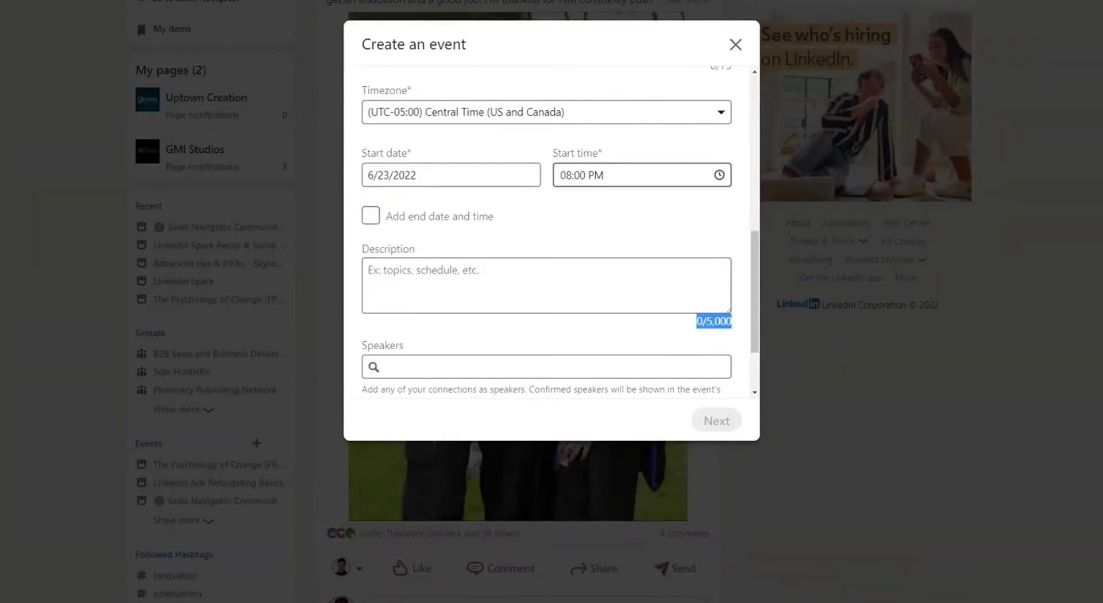
{"action": "left_click", "coordinate": [632, 328]}
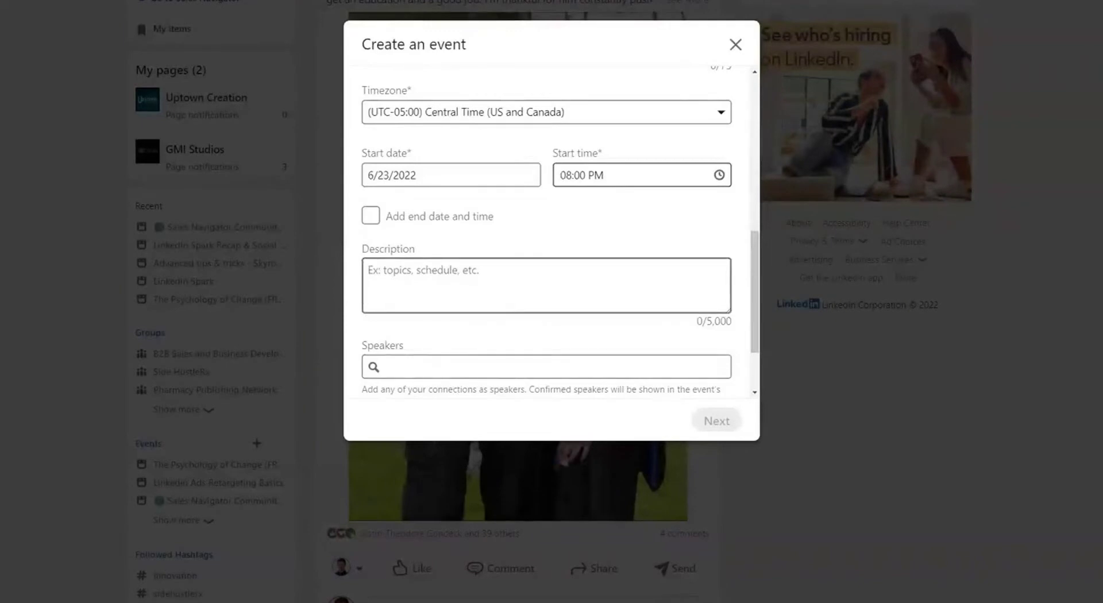
Step: Search for the organizer by name and add them as the event's speaker
{"action": "scroll", "coordinate": [520, 337], "scroll_direction": "down", "scroll_amount": 2}
{"action": "left_click", "coordinate": [520, 273]}
{"action": "type", "text": "chris"}
{"action": "left_click", "coordinate": [489, 312]}
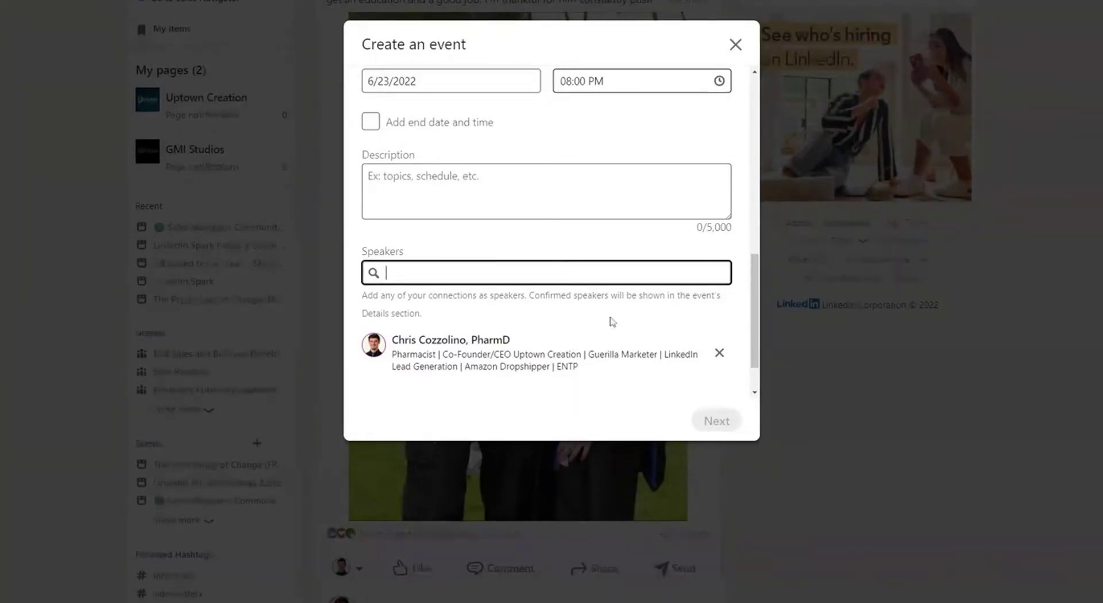
{"action": "scroll", "coordinate": [611, 320], "scroll_direction": "down", "scroll_amount": 2}
Step: Name the event "Test"
{"action": "scroll", "coordinate": [517, 285], "scroll_direction": "up", "scroll_amount": 5}
{"action": "scroll", "coordinate": [533, 287], "scroll_direction": "up", "scroll_amount": 5}
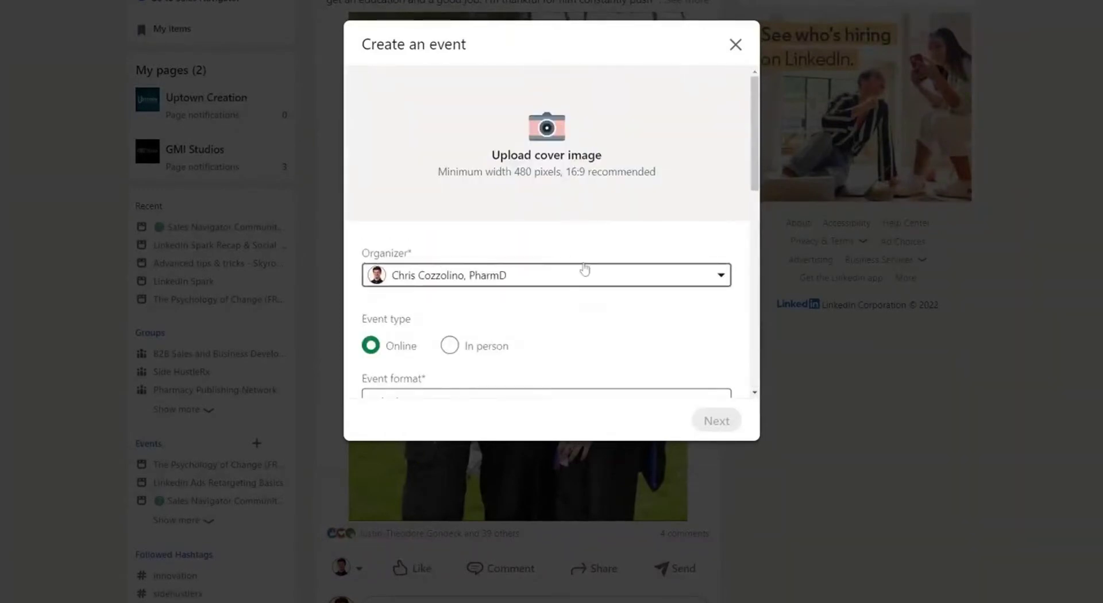
{"action": "scroll", "coordinate": [539, 329], "scroll_direction": "down", "scroll_amount": 3}
{"action": "scroll", "coordinate": [484, 320], "scroll_direction": "down", "scroll_amount": 2}
{"action": "left_click", "coordinate": [422, 176]}
{"action": "type", "text": "Test"}
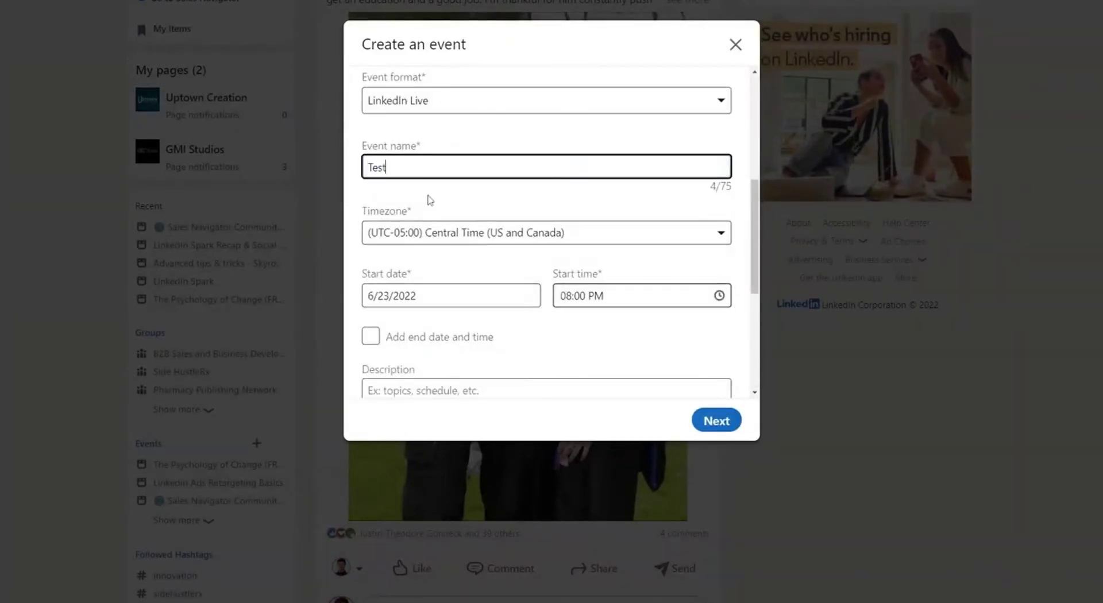
Step: Continue to the event's share post, review its preview and close it without posting
{"action": "left_click", "coordinate": [716, 420]}
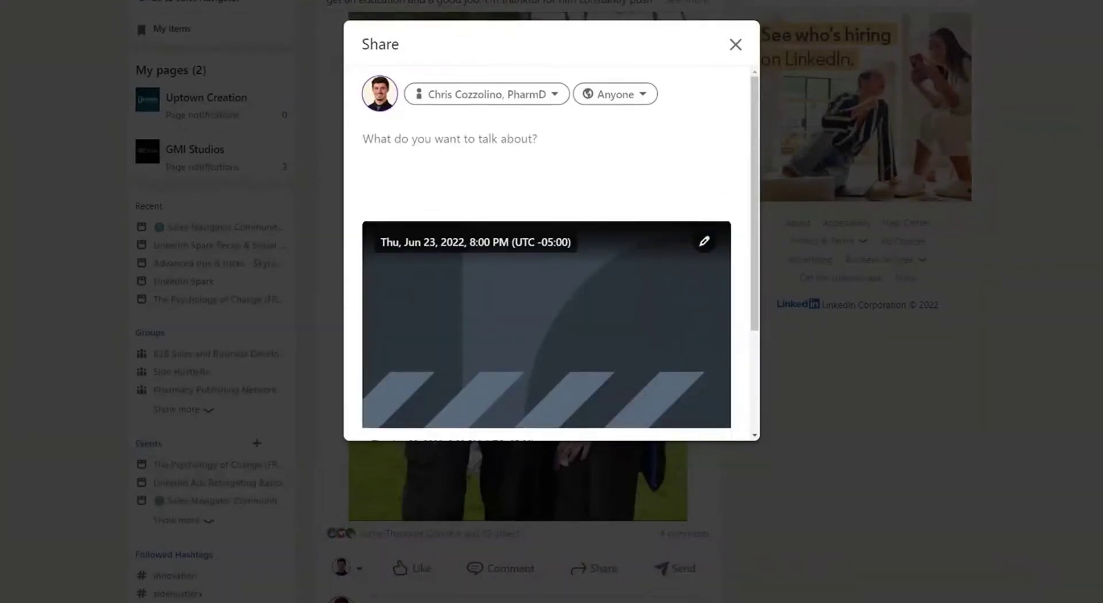
{"action": "scroll", "coordinate": [488, 260], "scroll_direction": "down", "scroll_amount": 3}
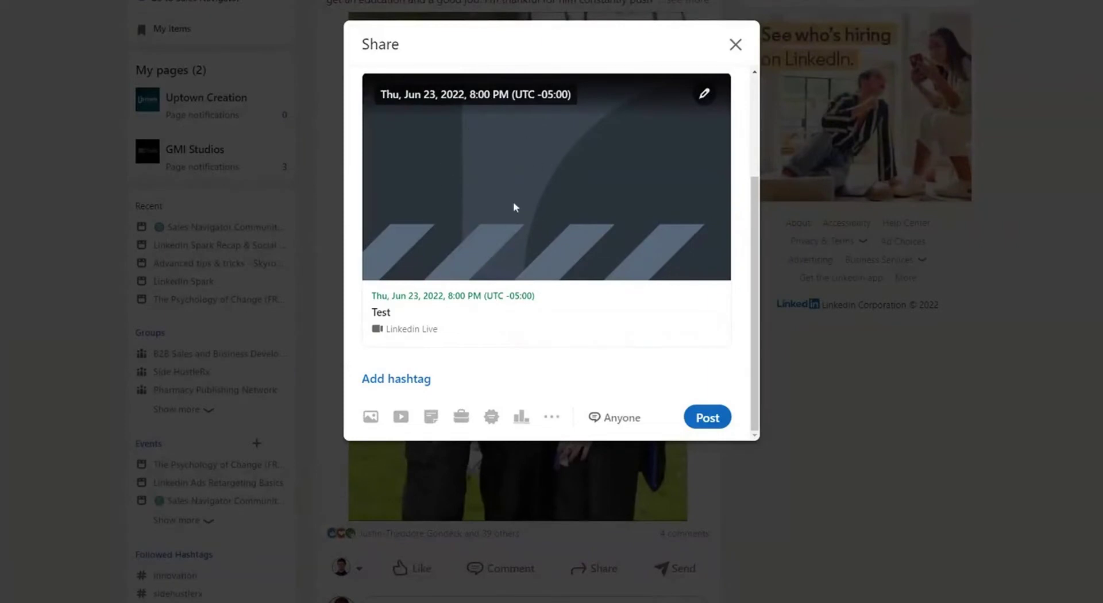
{"action": "left_click", "coordinate": [736, 44]}
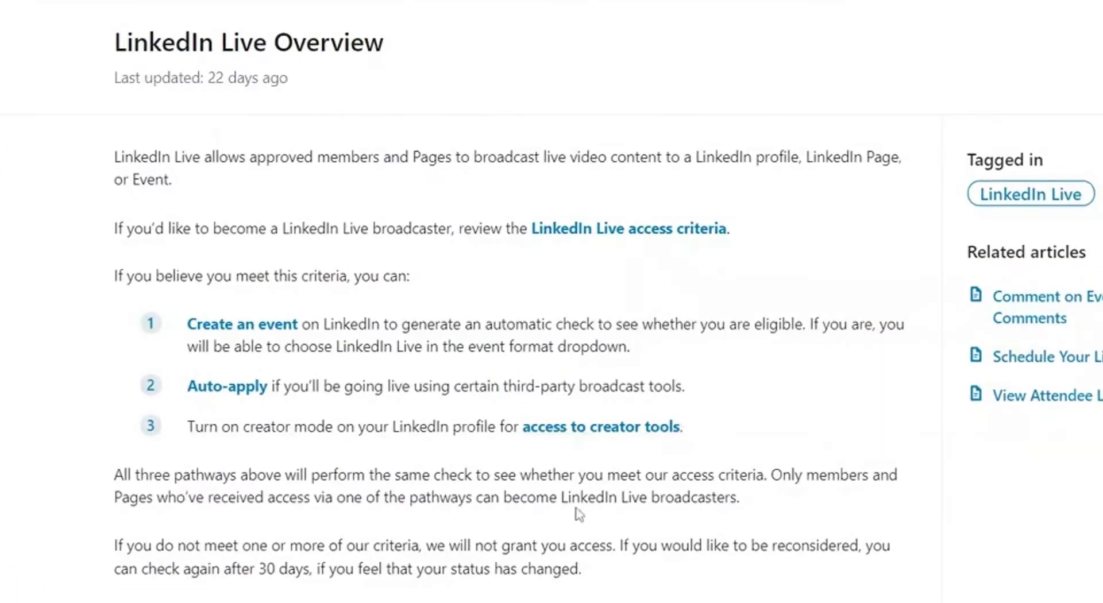
Step: Read the creator mode pathway in the LinkedIn Live overview and the getting-started guide's advice on choosing and connecting a streaming tool
{"action": "left_click_drag", "start_coordinate": [187, 427], "coordinate": [389, 419]}
{"action": "left_click", "coordinate": [407, 402]}
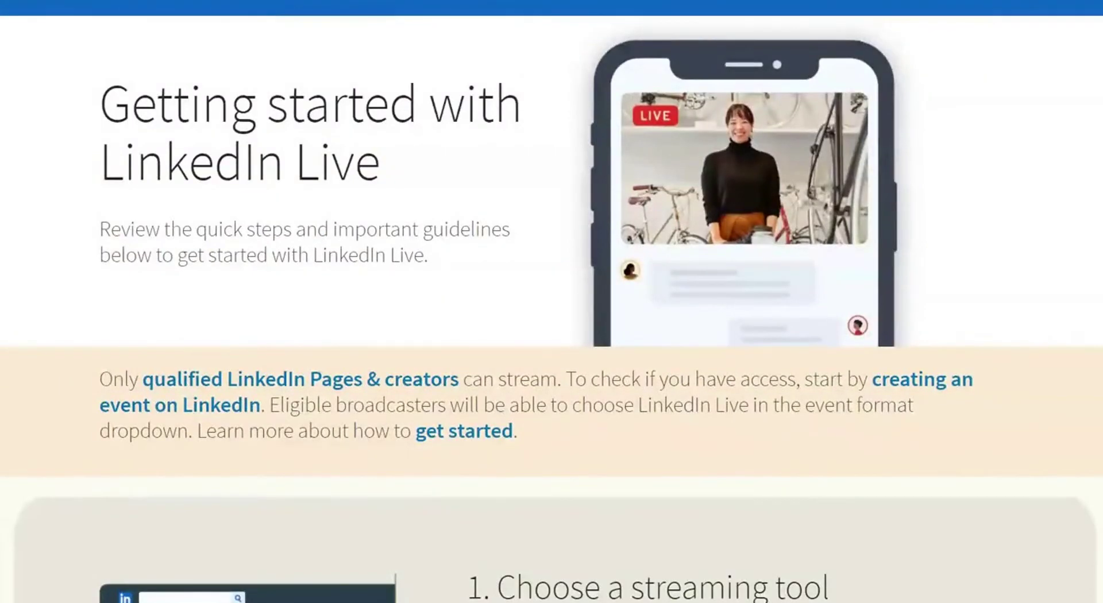
{"action": "scroll", "coordinate": [227, 143], "scroll_direction": "down", "scroll_amount": 1}
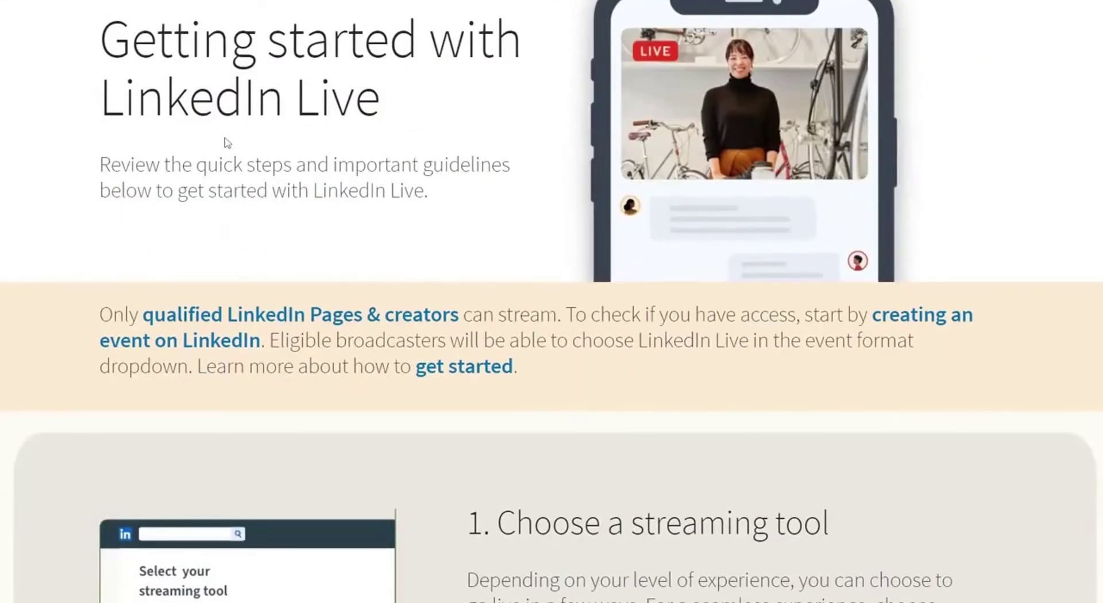
{"action": "scroll", "coordinate": [352, 177], "scroll_direction": "down", "scroll_amount": 5}
{"action": "left_click_drag", "start_coordinate": [453, 210], "coordinate": [733, 230]}
{"action": "left_click", "coordinate": [734, 229]}
{"action": "scroll", "coordinate": [521, 322], "scroll_direction": "down", "scroll_amount": 1}
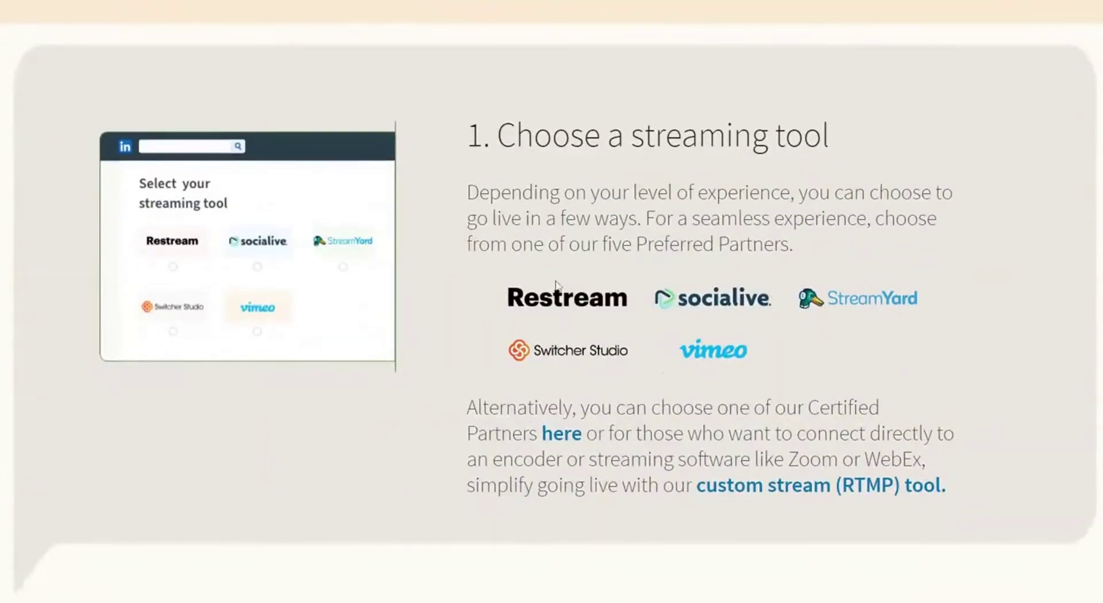
{"action": "left_click_drag", "start_coordinate": [509, 219], "coordinate": [781, 244]}
{"action": "left_click", "coordinate": [781, 245]}
{"action": "scroll", "coordinate": [707, 352], "scroll_direction": "down", "scroll_amount": 10}
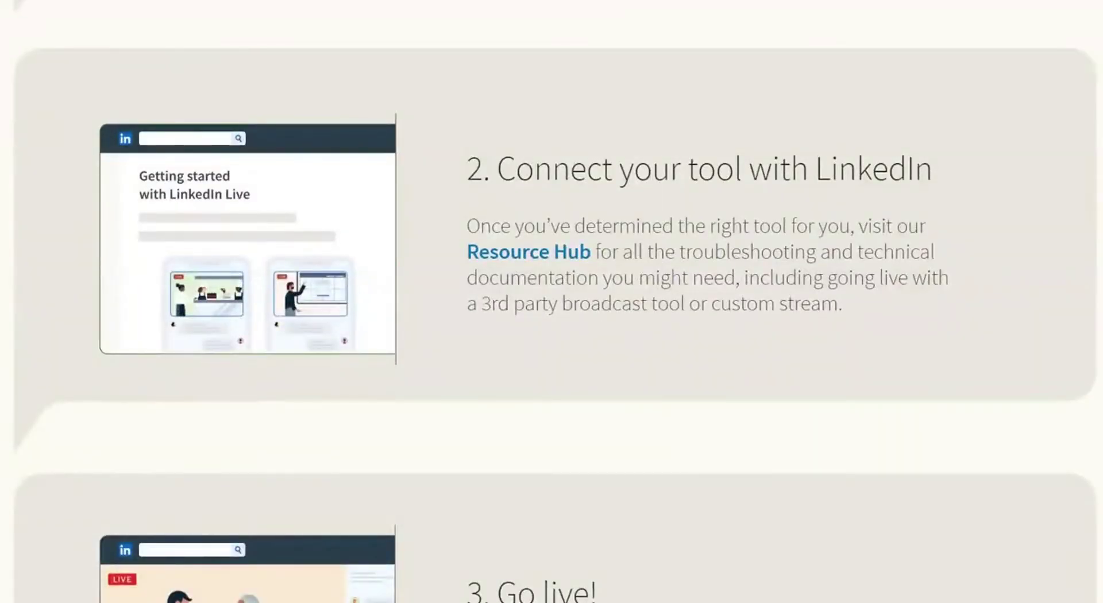
Step: Review the getting-started guide's go-live steps, preferred streaming partners and notes on who is qualified to stream
{"action": "scroll", "coordinate": [674, 287], "scroll_direction": "down", "scroll_amount": 5}
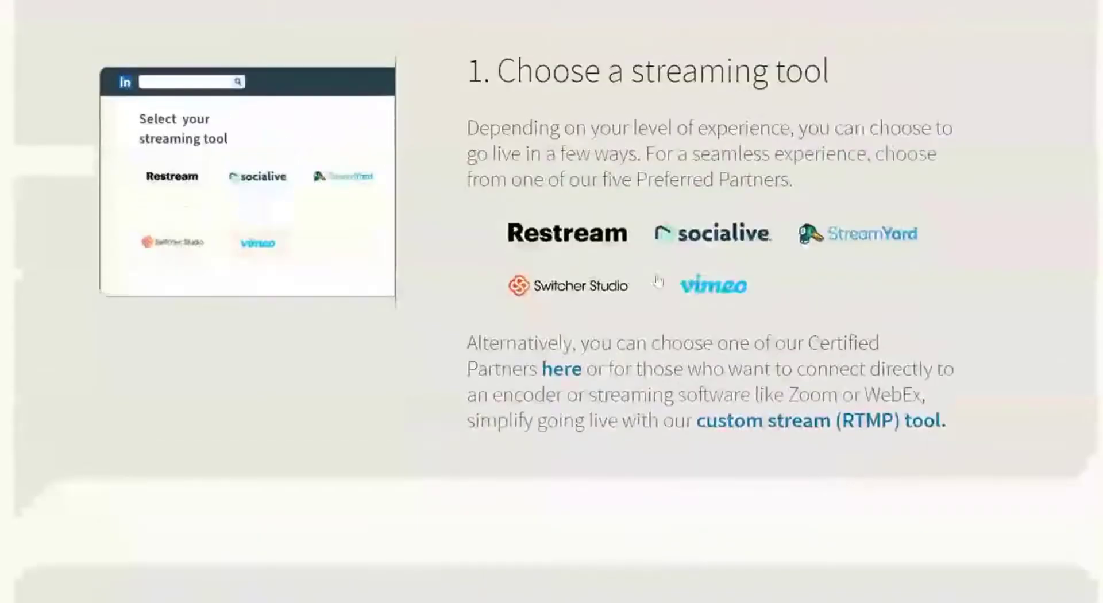
{"action": "scroll", "coordinate": [658, 282], "scroll_direction": "up", "scroll_amount": 9}
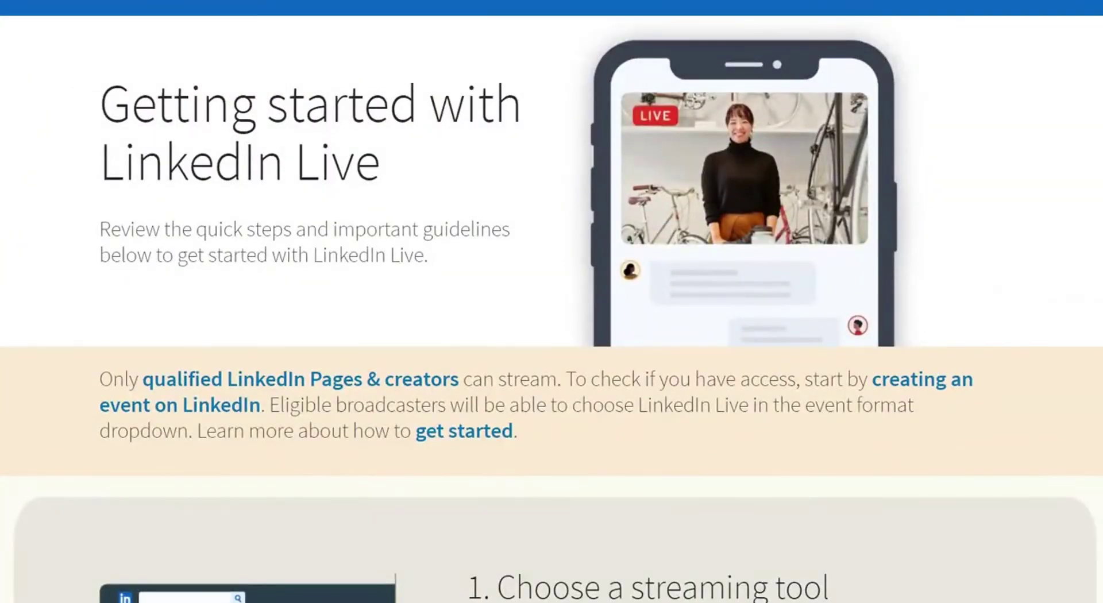
{"action": "scroll", "coordinate": [633, 419], "scroll_direction": "down", "scroll_amount": 7}
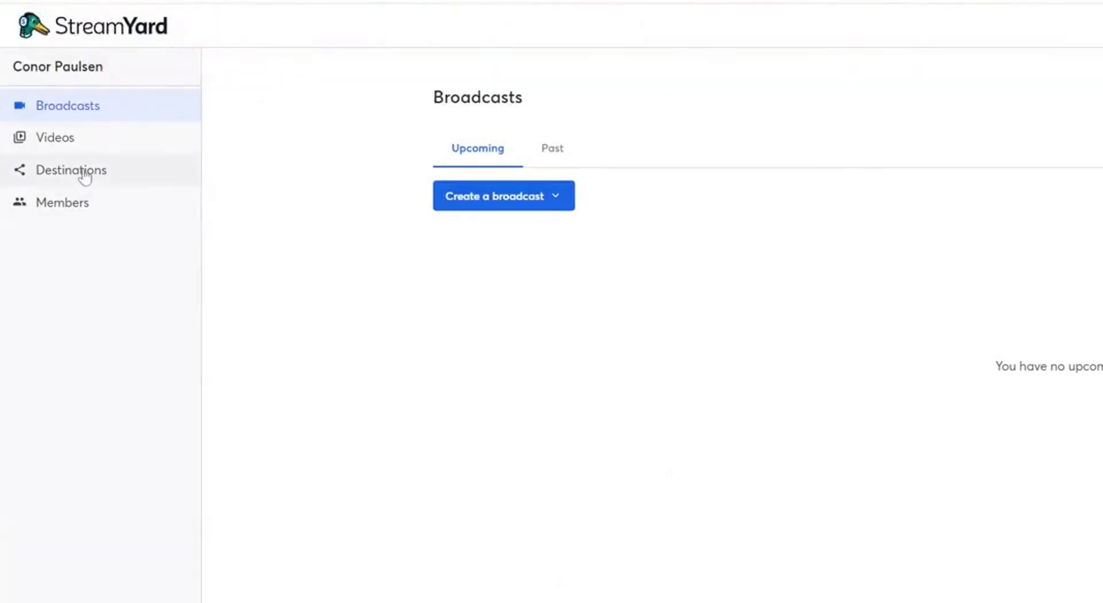
Step: Review StreamYard's connected destinations and the platforms available when adding a destination, and return to the broadcasts overview
{"action": "left_click", "coordinate": [109, 181]}
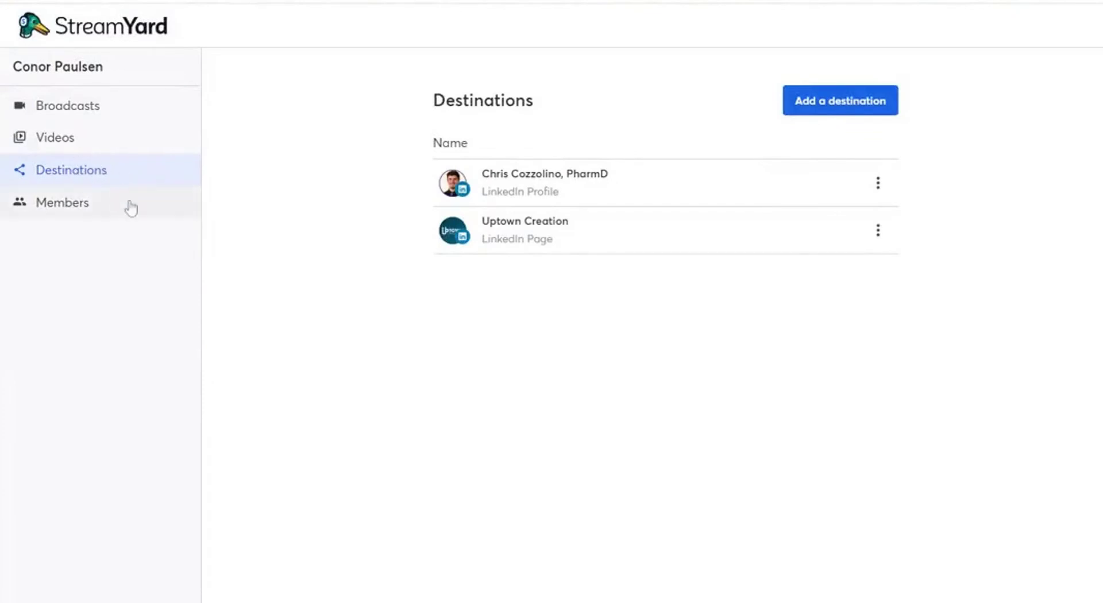
{"action": "left_click", "coordinate": [863, 109]}
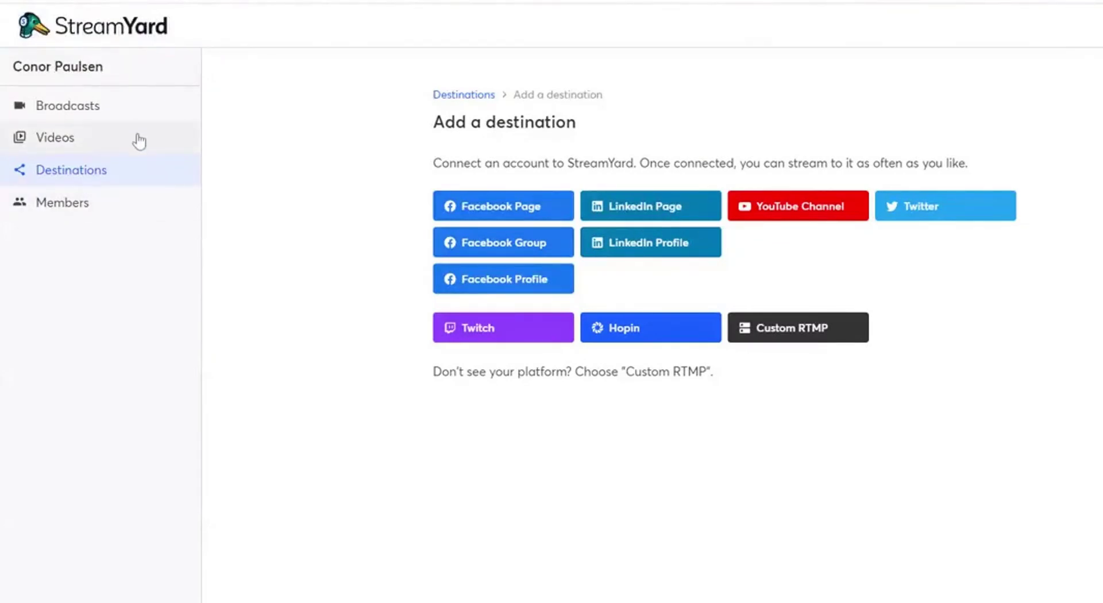
{"action": "left_click", "coordinate": [115, 120]}
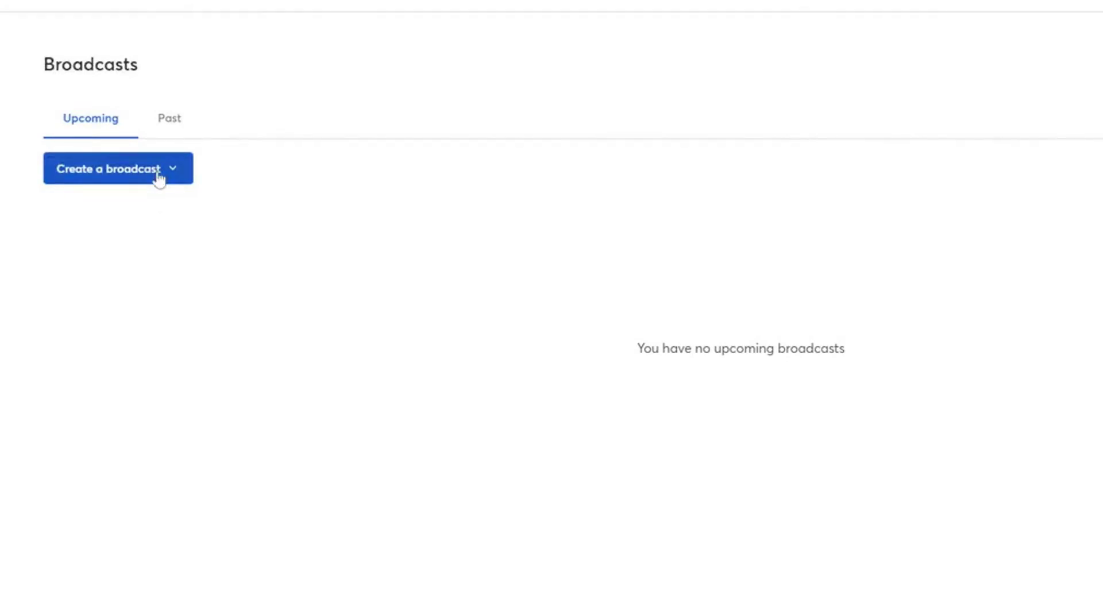
Step: Start a new live broadcast and choose the Uptown Creation LinkedIn page as its destination
{"action": "left_click", "coordinate": [167, 178]}
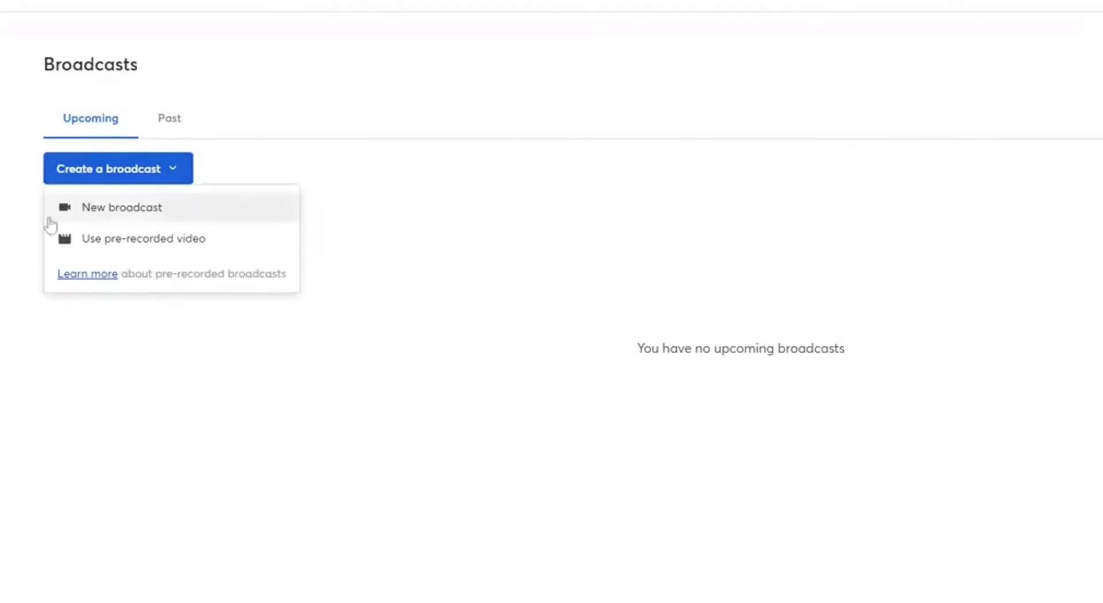
{"action": "left_click", "coordinate": [129, 216]}
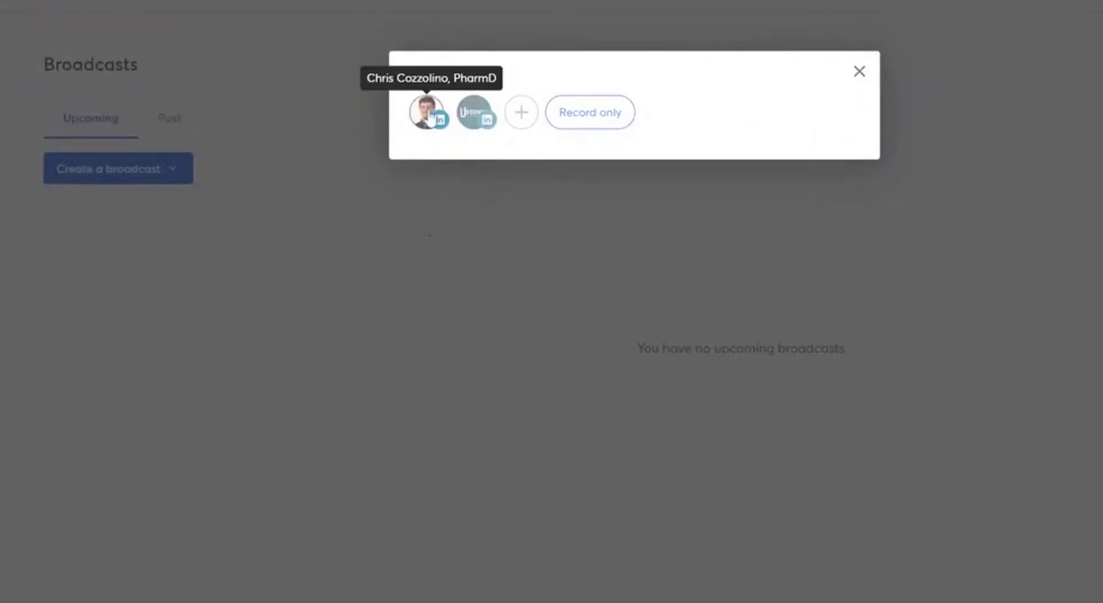
{"action": "left_click", "coordinate": [473, 118]}
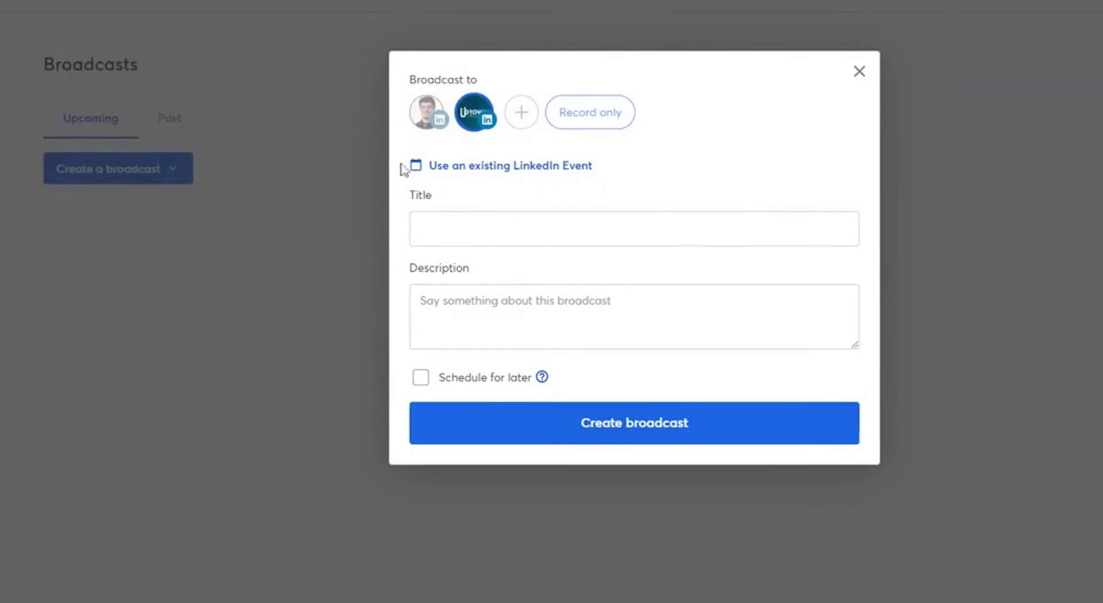
Step: Check for an existing LinkedIn event to use for the broadcast, and close the setup without creating it
{"action": "left_click", "coordinate": [475, 173]}
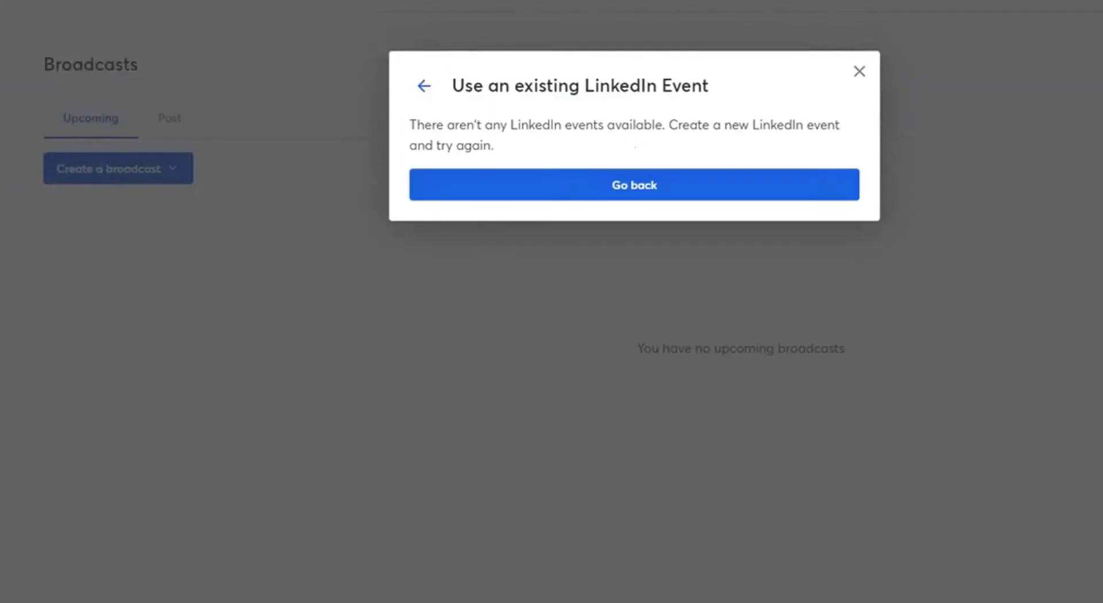
{"action": "left_click_drag", "start_coordinate": [410, 124], "coordinate": [612, 124]}
{"action": "left_click", "coordinate": [611, 125]}
{"action": "left_click", "coordinate": [859, 73]}
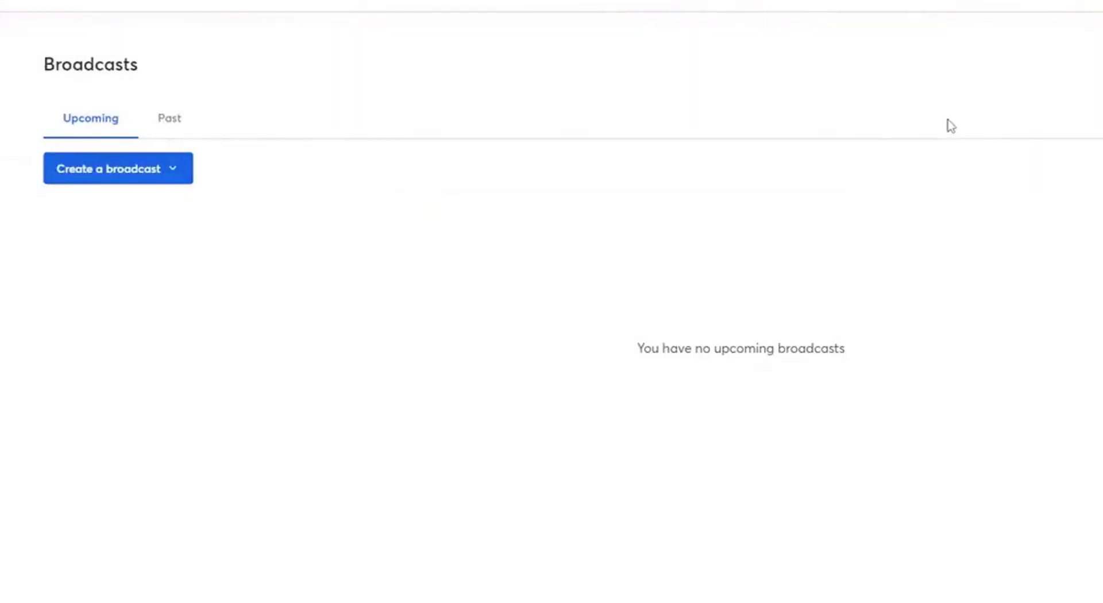